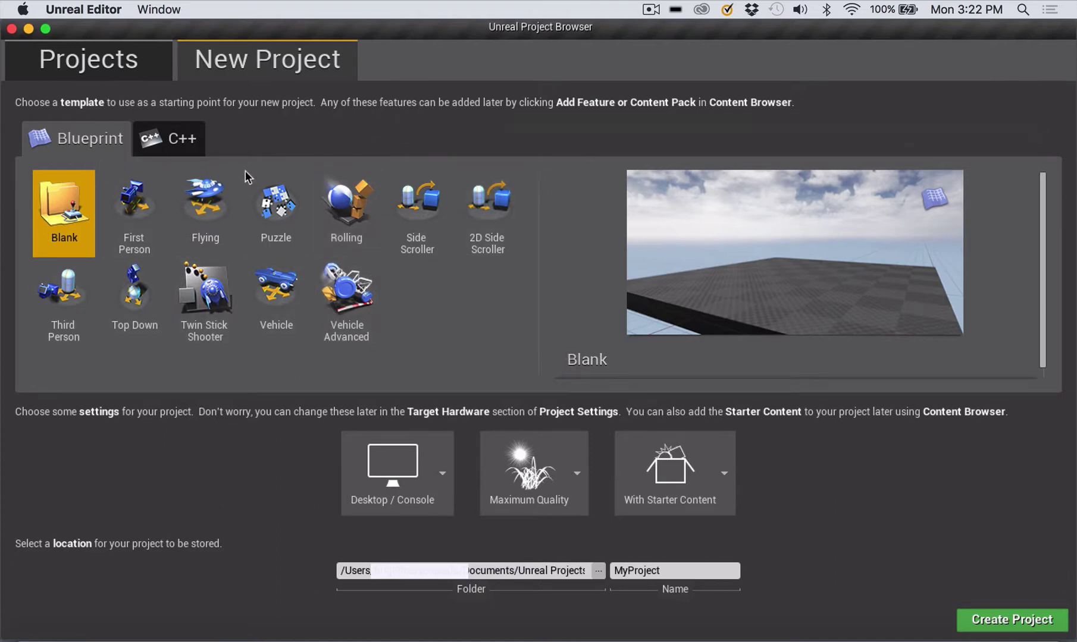
Configure the new project as a Blank Blueprint project for Desktop / Console with Maximum Quality and With Starter Content.
{"action": "left_click", "coordinate": [189, 140]}
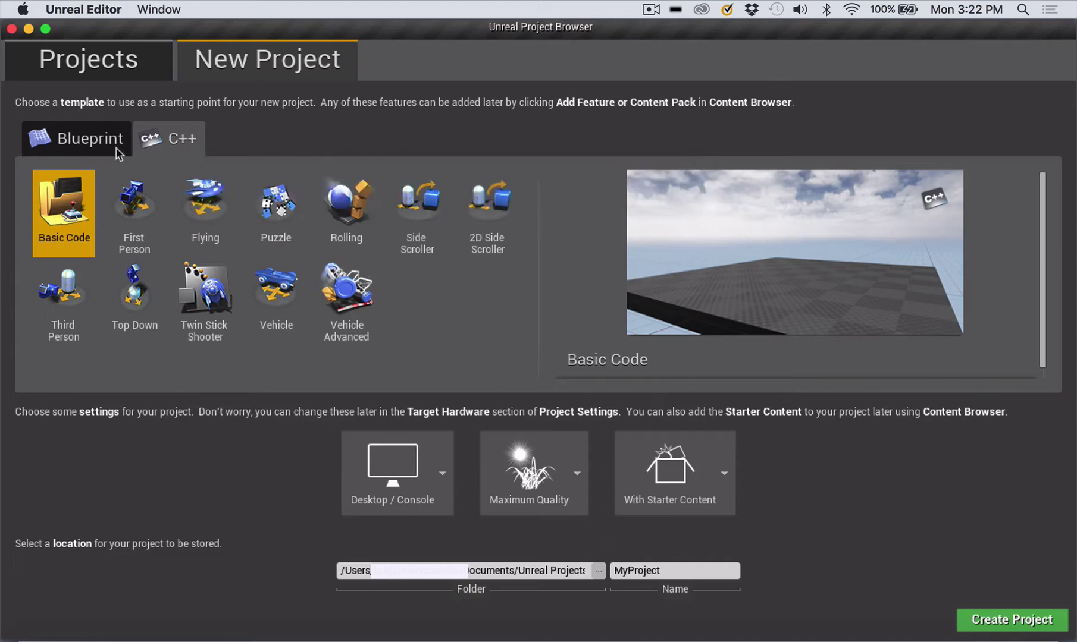
{"action": "left_click", "coordinate": [77, 130]}
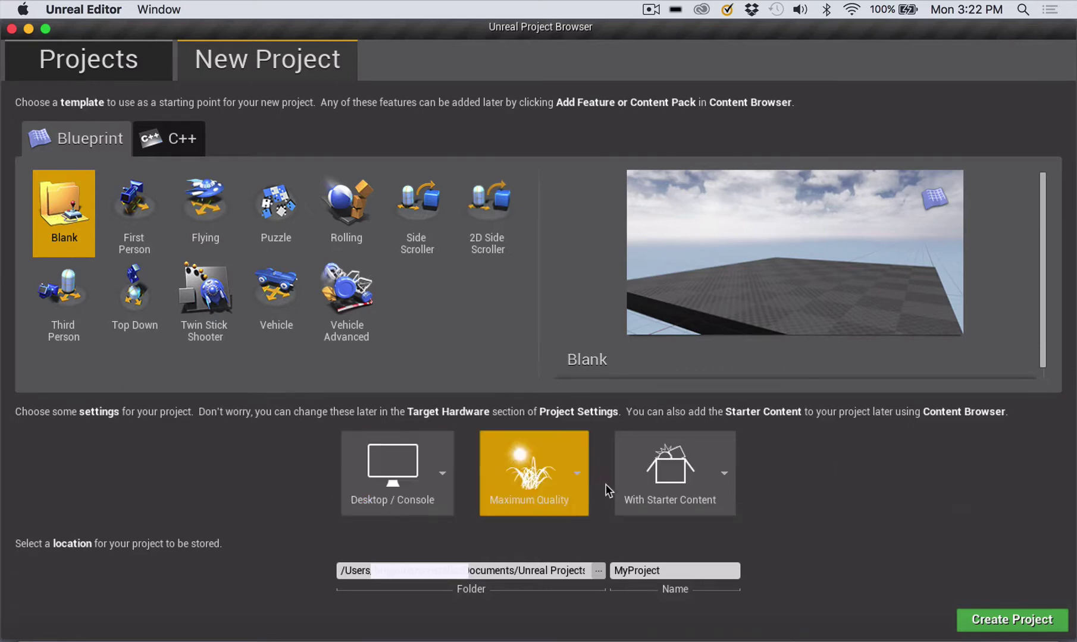
{"action": "left_click", "coordinate": [439, 471]}
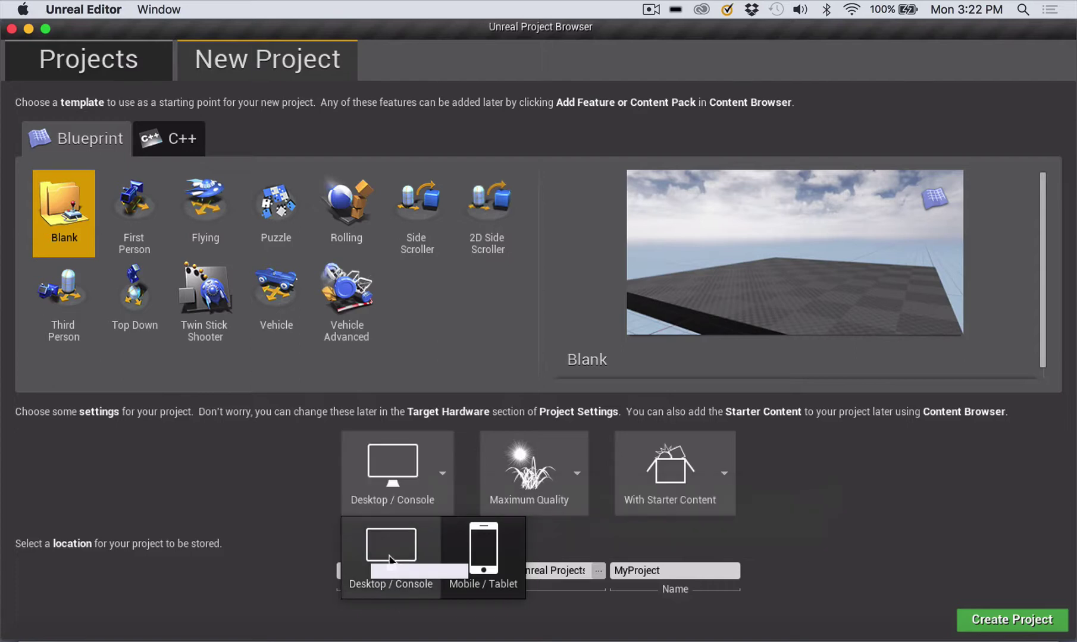
{"action": "left_click", "coordinate": [403, 519]}
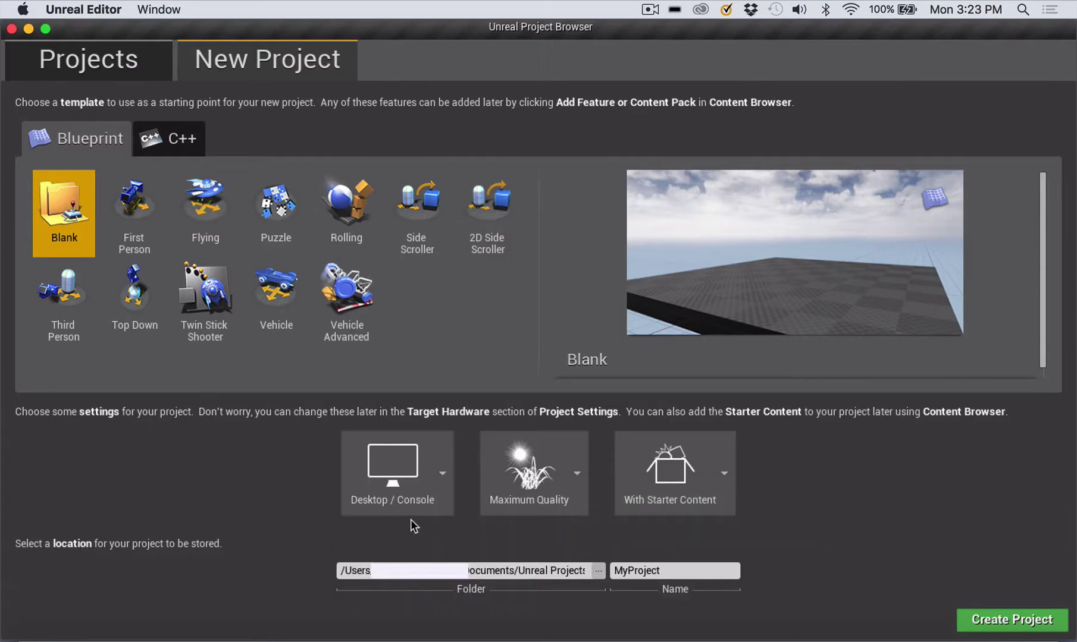
{"action": "left_click", "coordinate": [575, 474]}
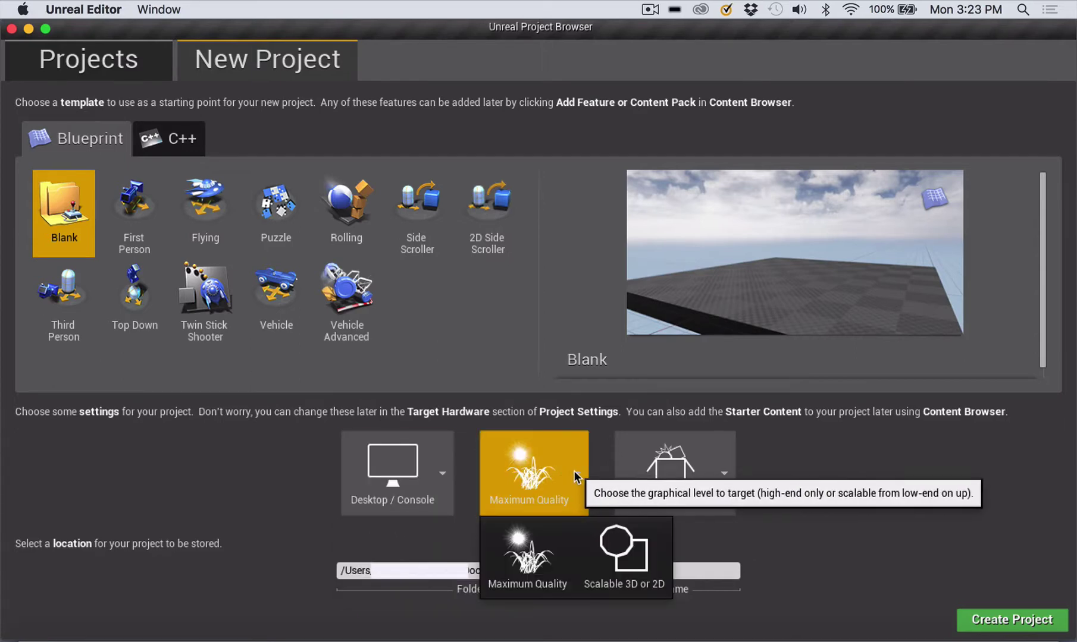
{"action": "left_click", "coordinate": [545, 523]}
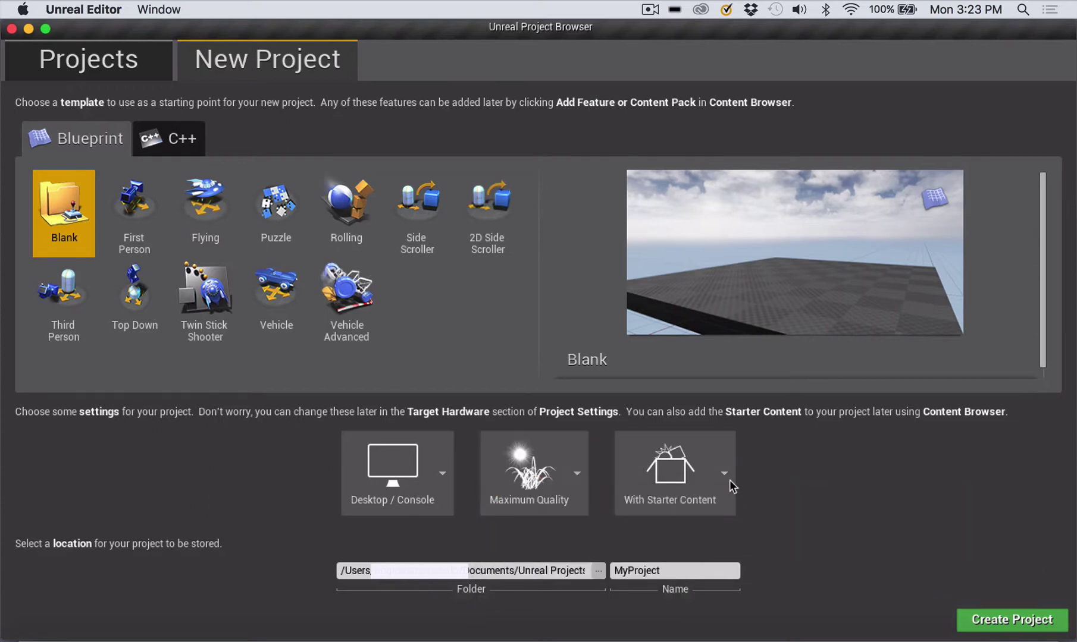
{"action": "left_click", "coordinate": [724, 473]}
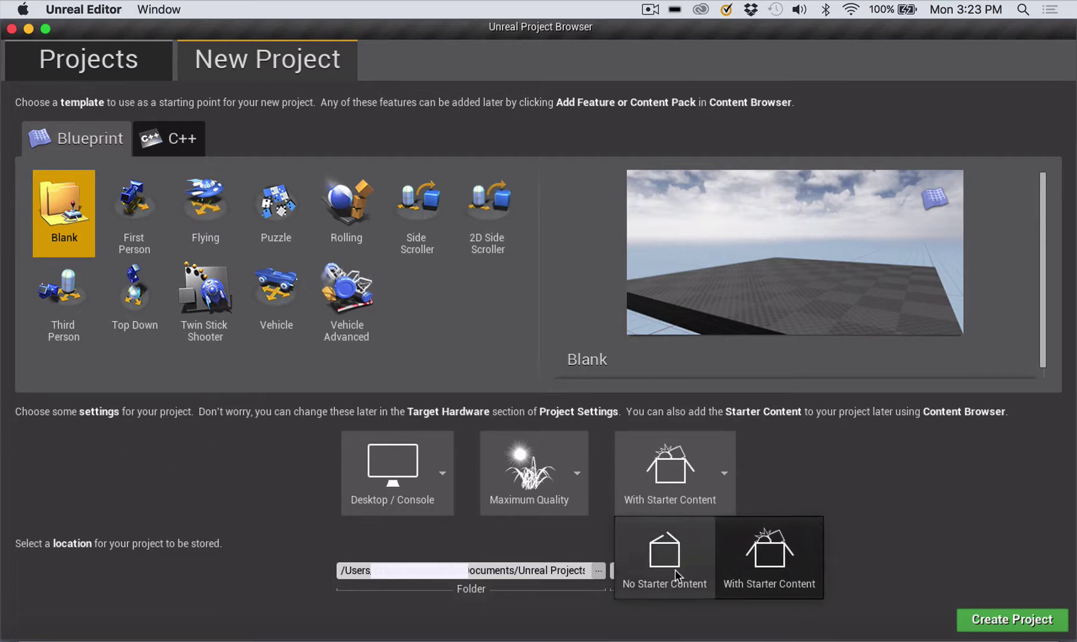
{"action": "left_click", "coordinate": [702, 485]}
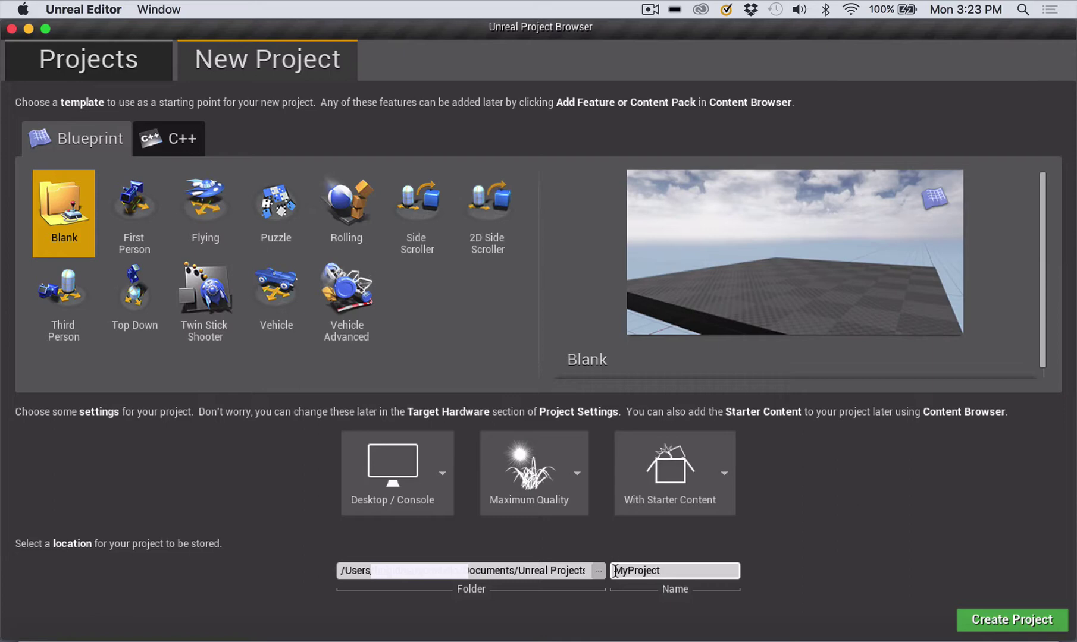
Name the project exampleBlank and create it.
{"action": "left_click_drag", "start_coordinate": [615, 571], "coordinate": [659, 573]}
{"action": "type", "text": "exampleBlank-"}
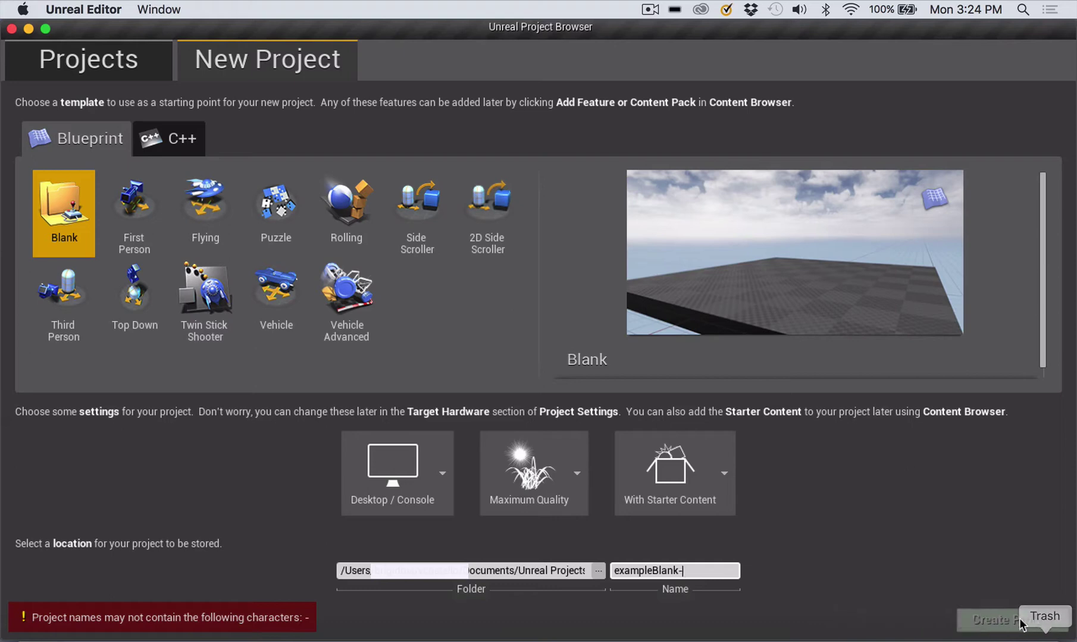
{"action": "key", "text": "BackSpace"}
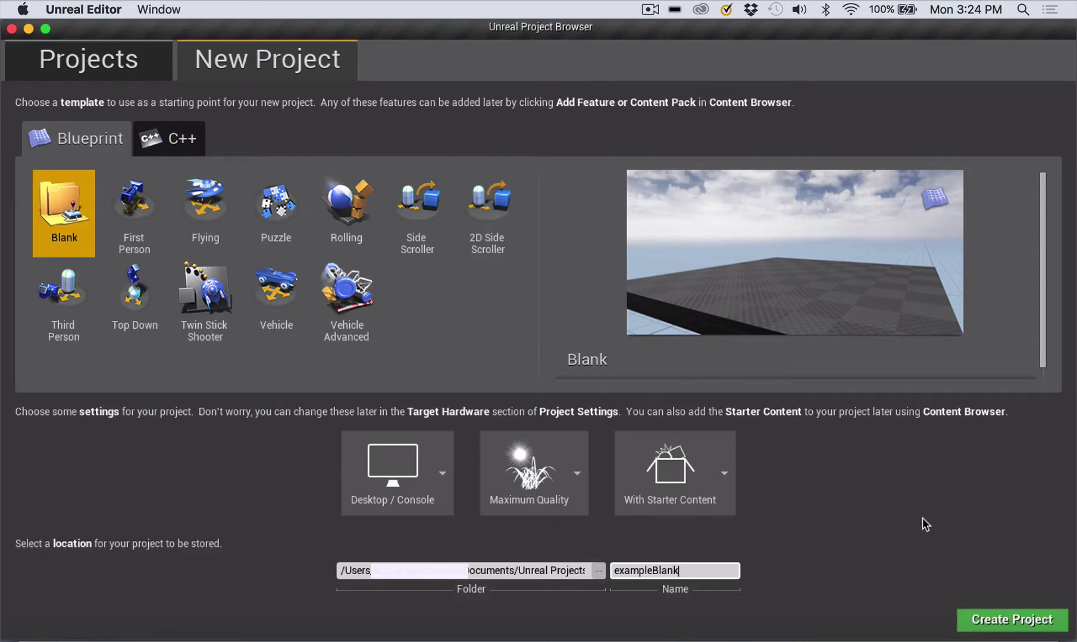
{"action": "left_click", "coordinate": [1006, 623]}
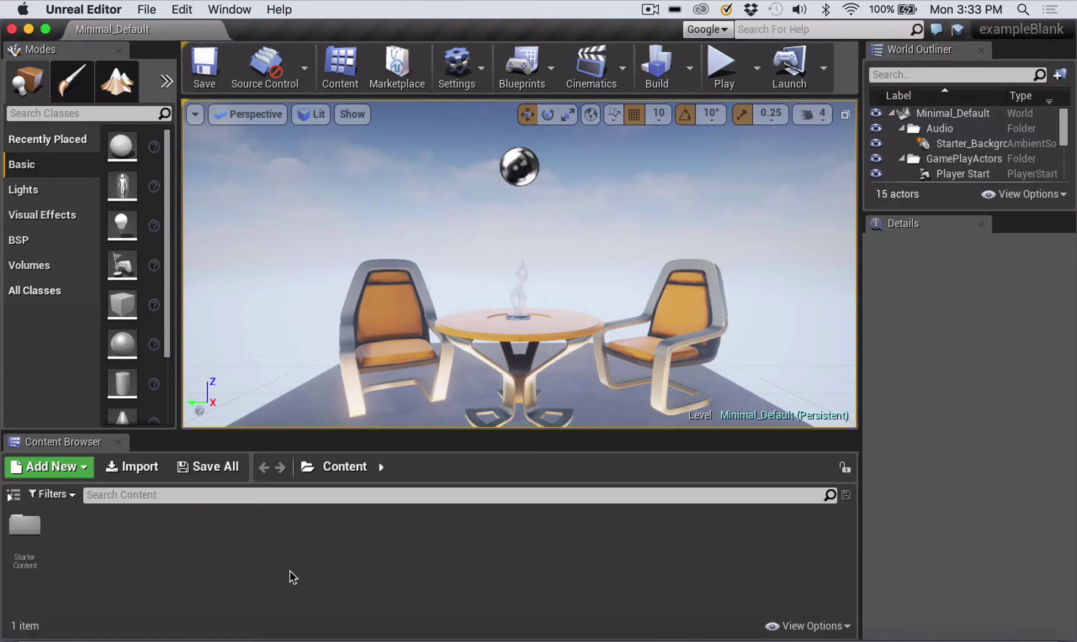
{"action": "left_click", "coordinate": [289, 571]}
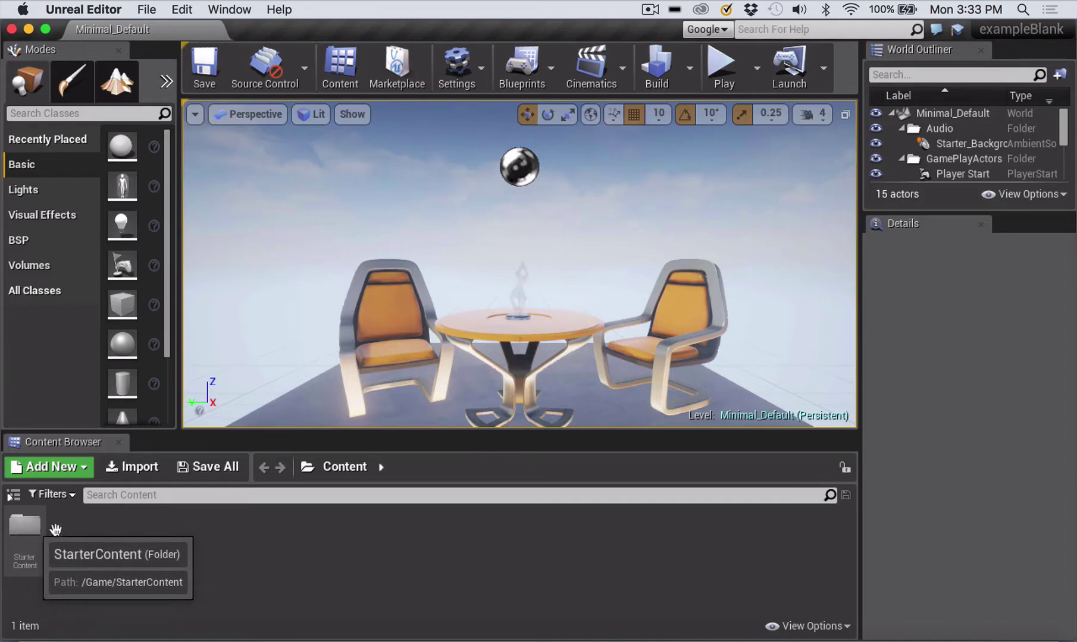
{"action": "left_click", "coordinate": [328, 255]}
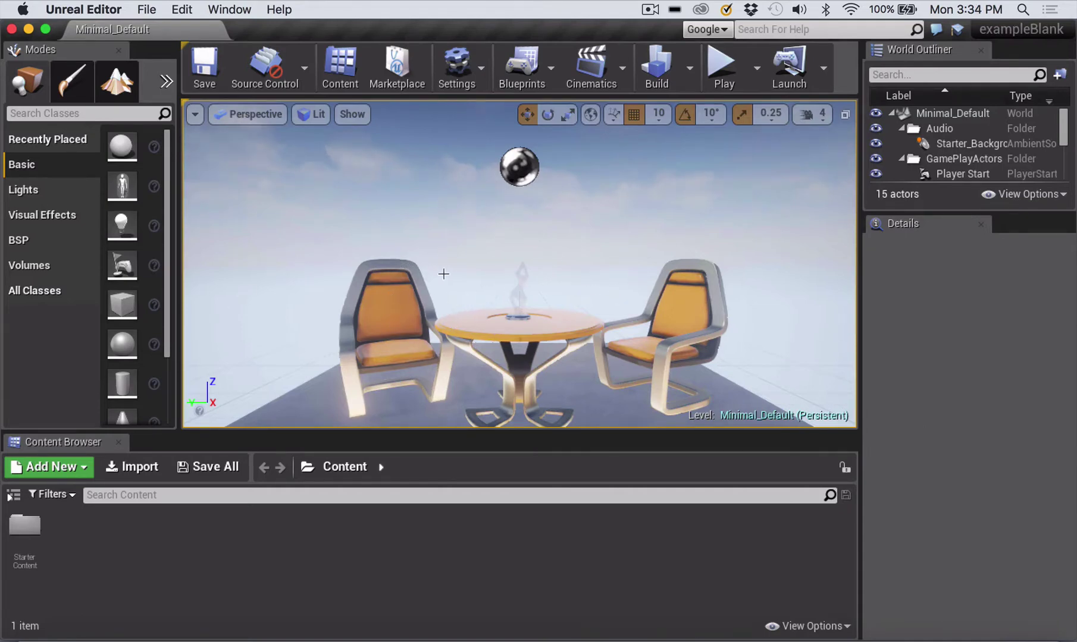
Show the BSP category of placeable objects and widen the Modes panel until the shape names and Add/Subtract options fit.
{"action": "left_click", "coordinate": [29, 165]}
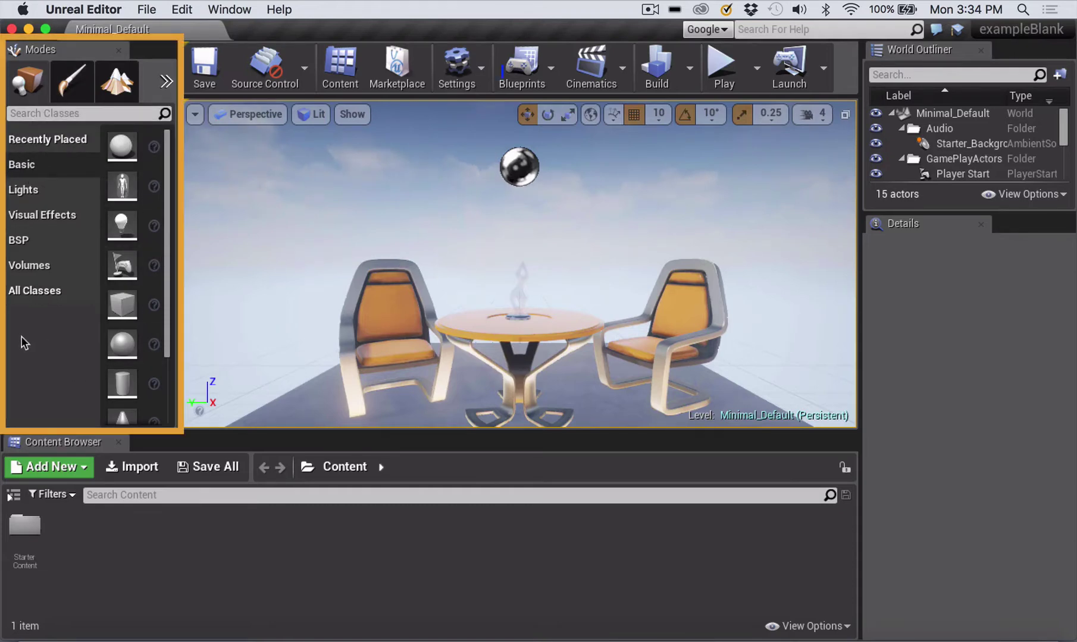
{"action": "left_click", "coordinate": [23, 190]}
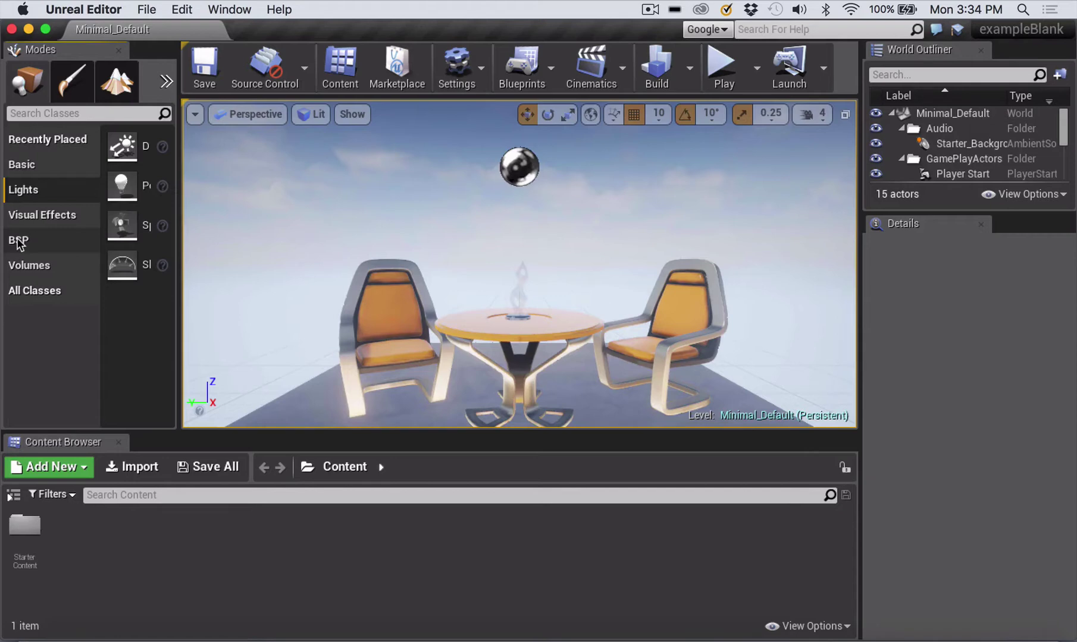
{"action": "left_click", "coordinate": [22, 165]}
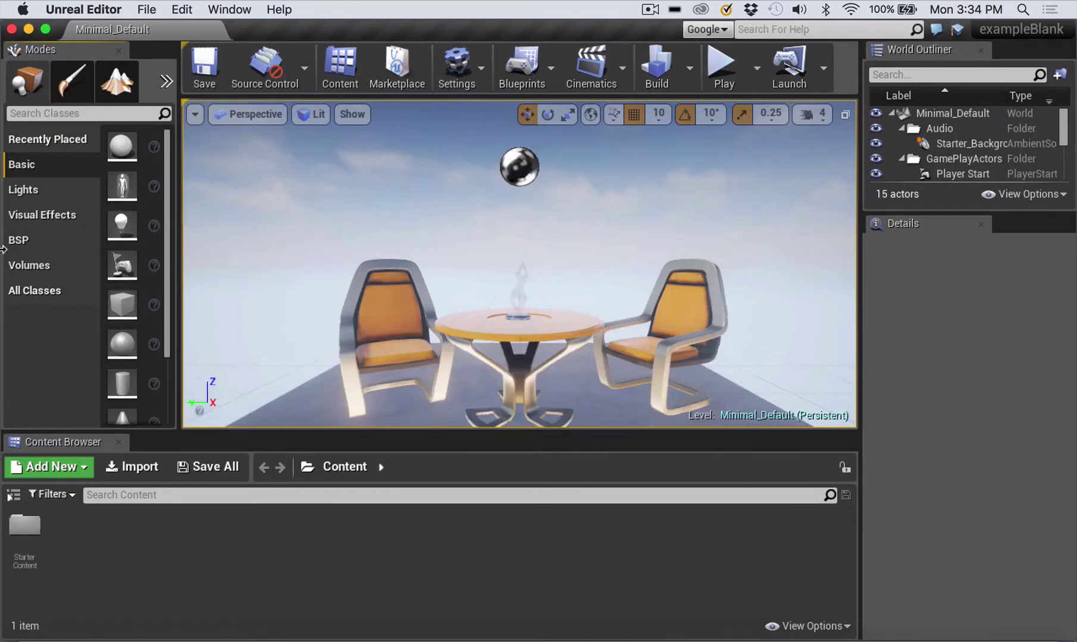
{"action": "left_click", "coordinate": [57, 243]}
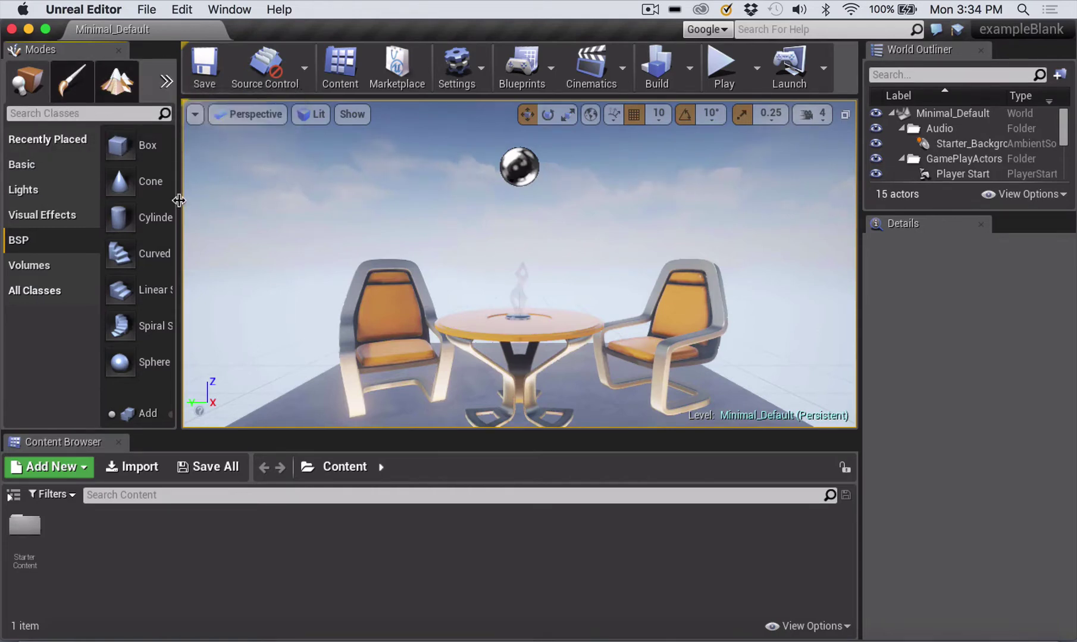
{"action": "left_click_drag", "start_coordinate": [178, 209], "coordinate": [223, 207]}
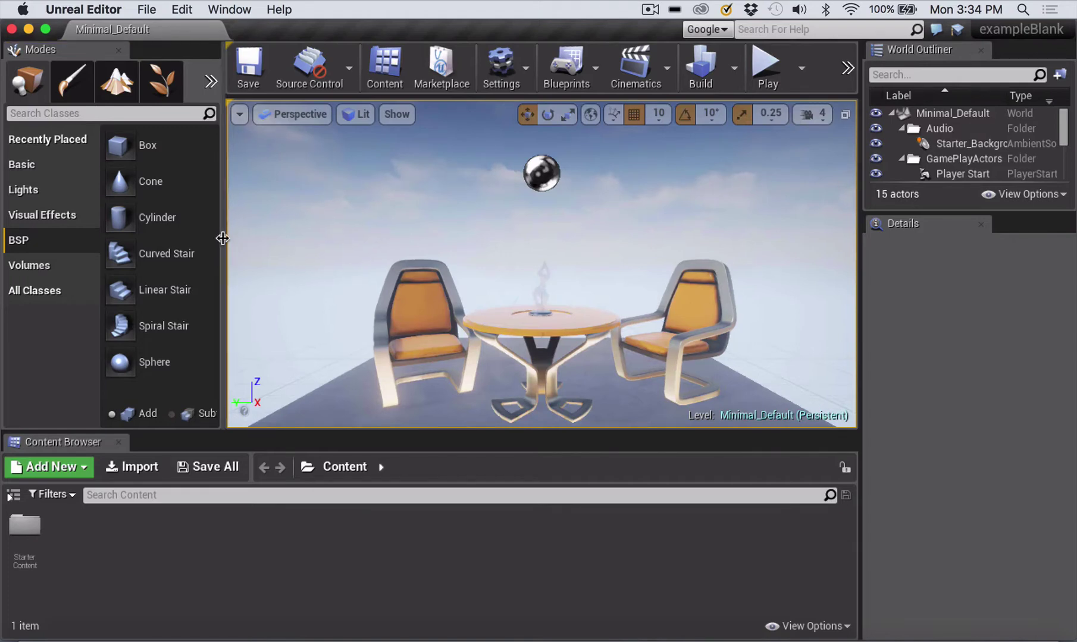
{"action": "left_click_drag", "start_coordinate": [222, 233], "coordinate": [265, 241]}
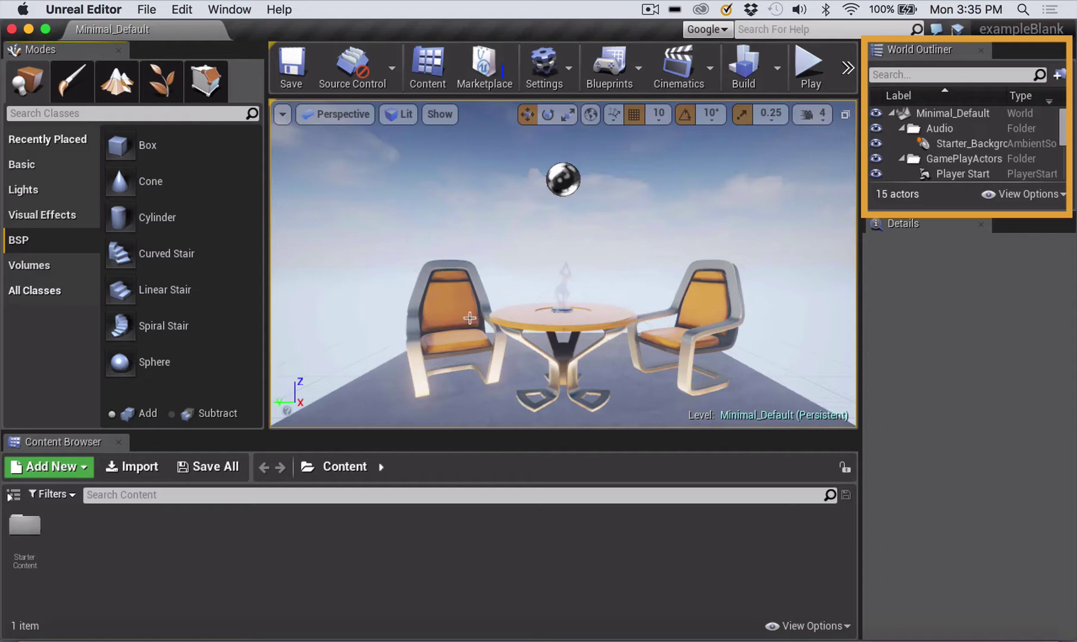
Select the left chair in the scene and open the Architecture folder inside StarterContent.
{"action": "left_click", "coordinate": [453, 312]}
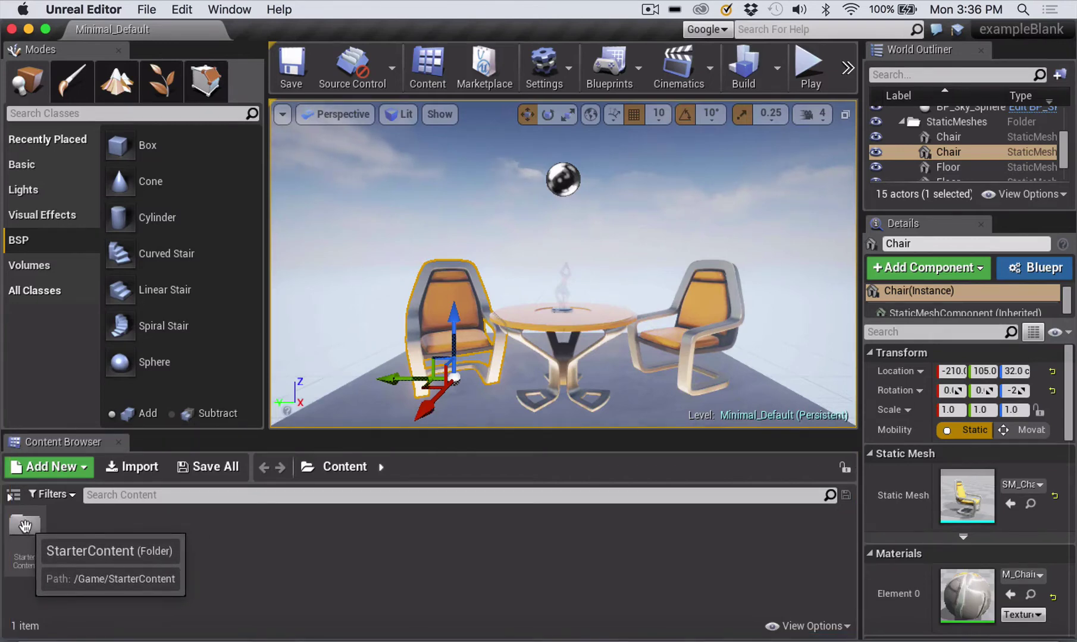
{"action": "double_click", "coordinate": [24, 525]}
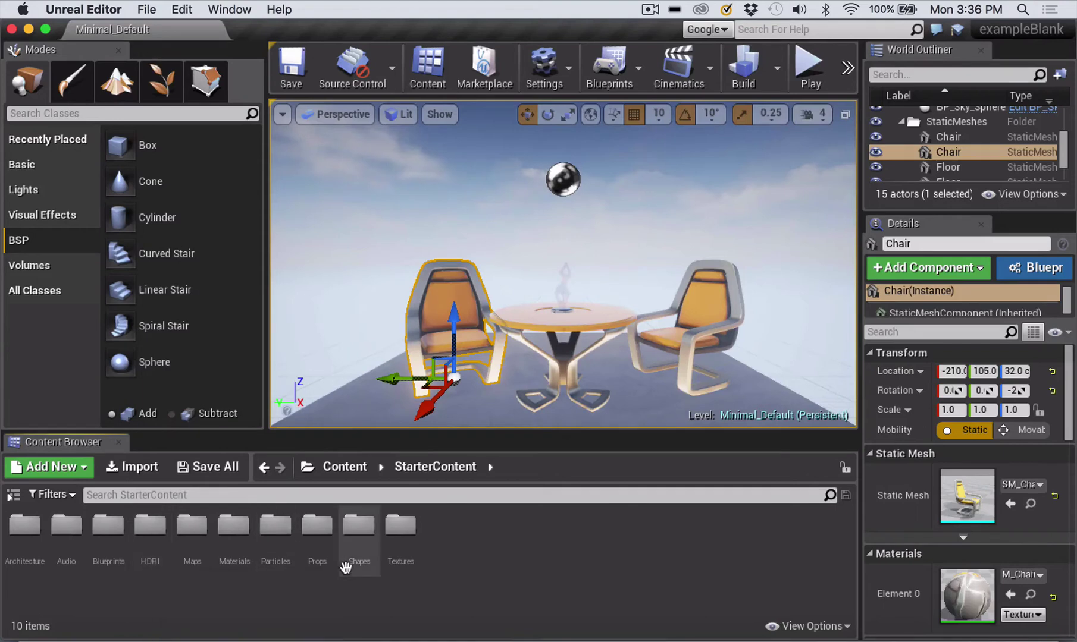
{"action": "double_click", "coordinate": [23, 526]}
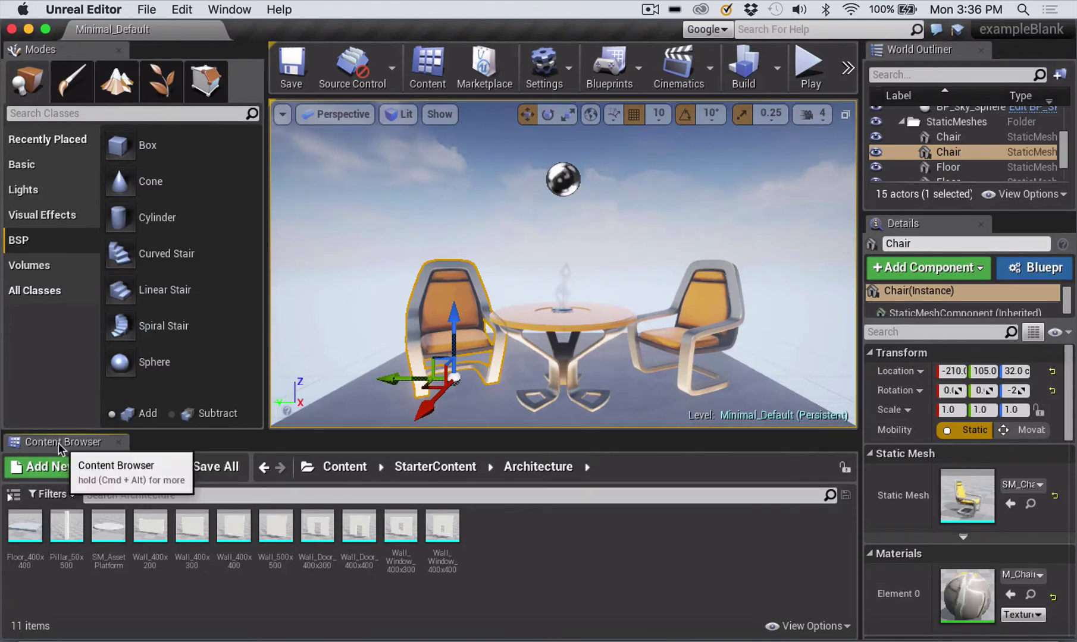
Dock the Content Browser below the Modes panel and place a Floor_400x400 mesh in the scene at about X -690, Y 100, Z 210.
{"action": "left_click_drag", "start_coordinate": [60, 446], "coordinate": [110, 538]}
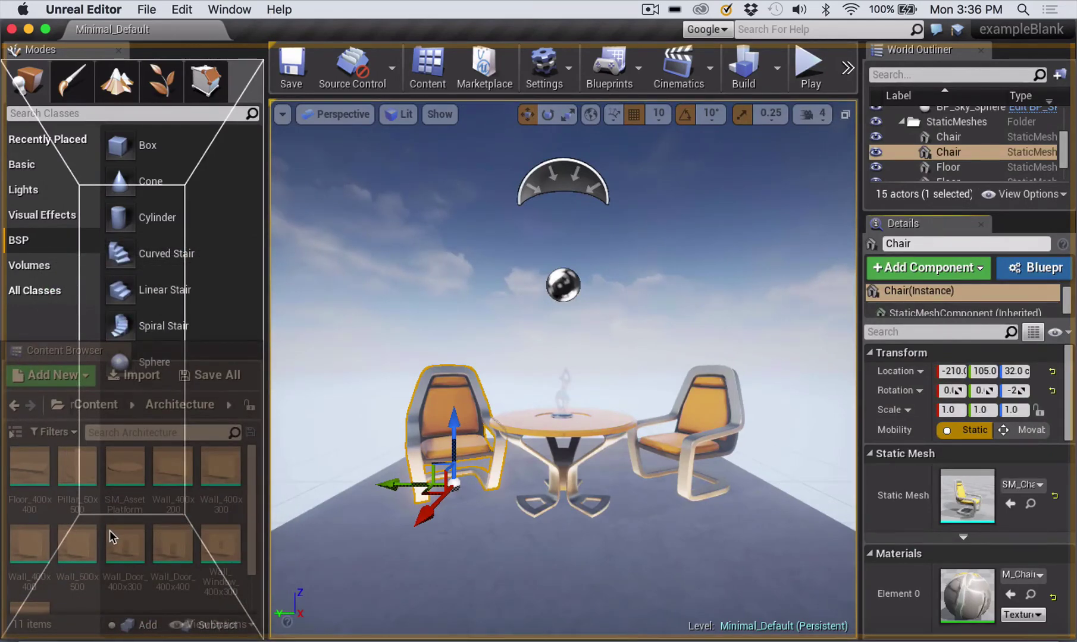
{"action": "left_click_drag", "start_coordinate": [110, 531], "coordinate": [73, 501]}
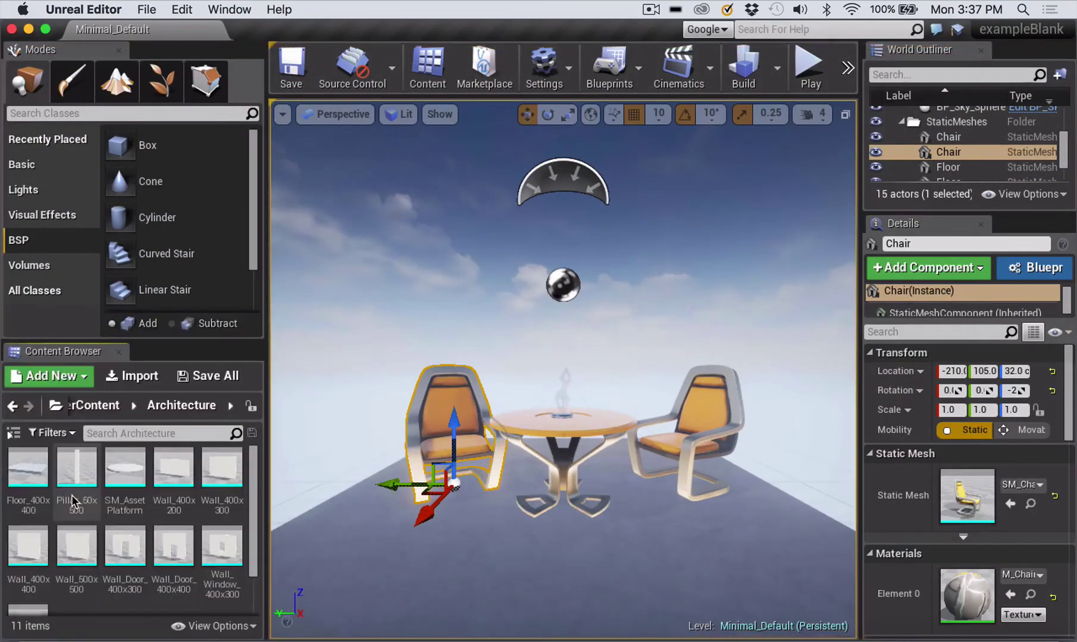
{"action": "left_click_drag", "start_coordinate": [28, 470], "coordinate": [322, 327]}
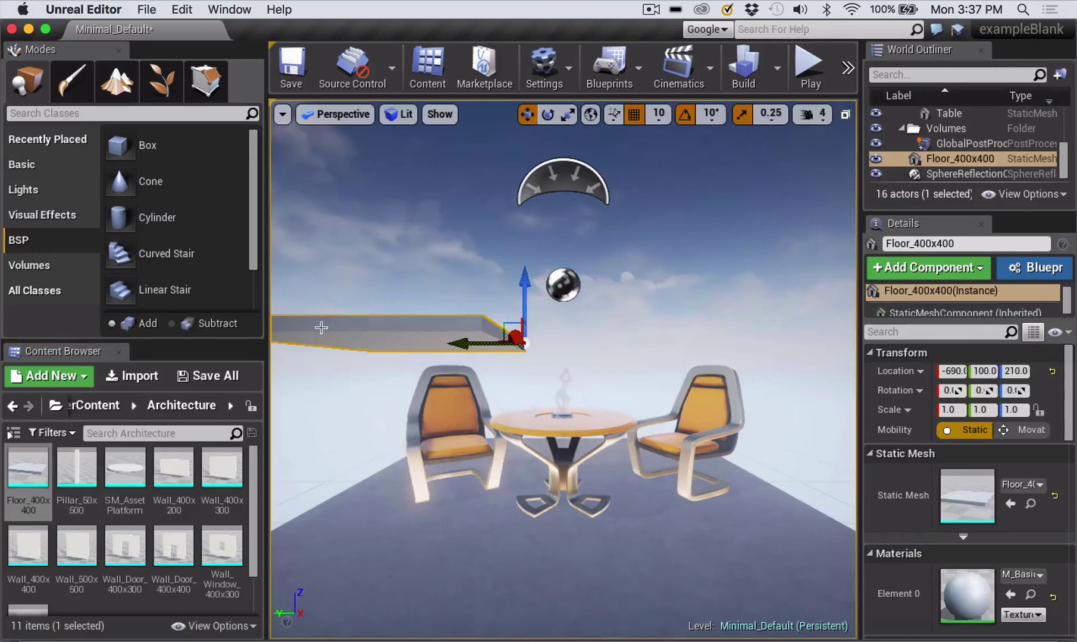
{"action": "left_click", "coordinate": [147, 8]}
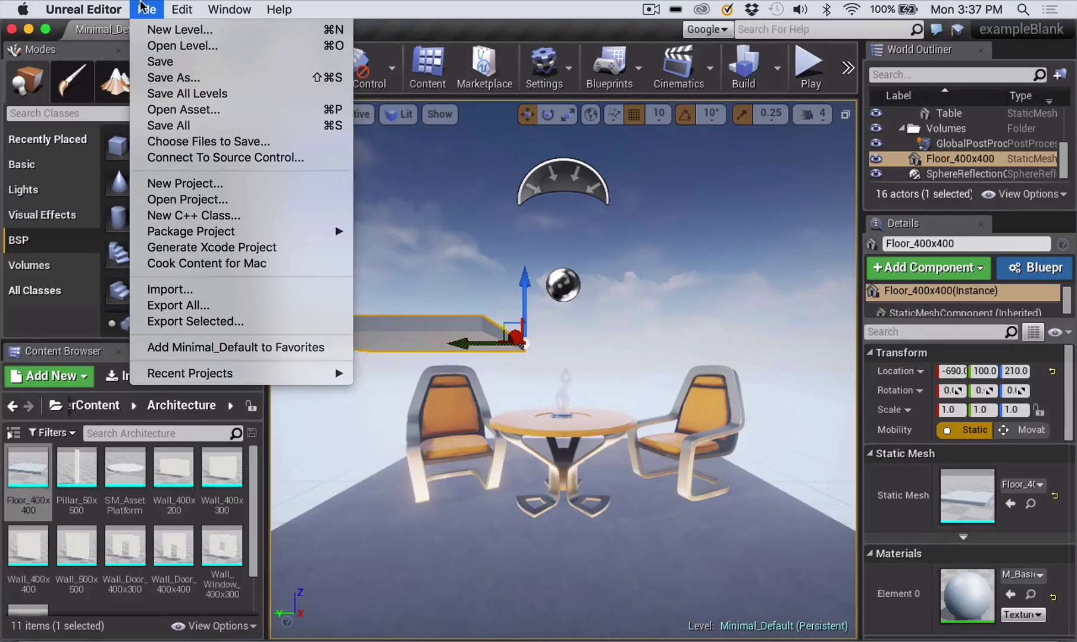
{"action": "left_click", "coordinate": [142, 7]}
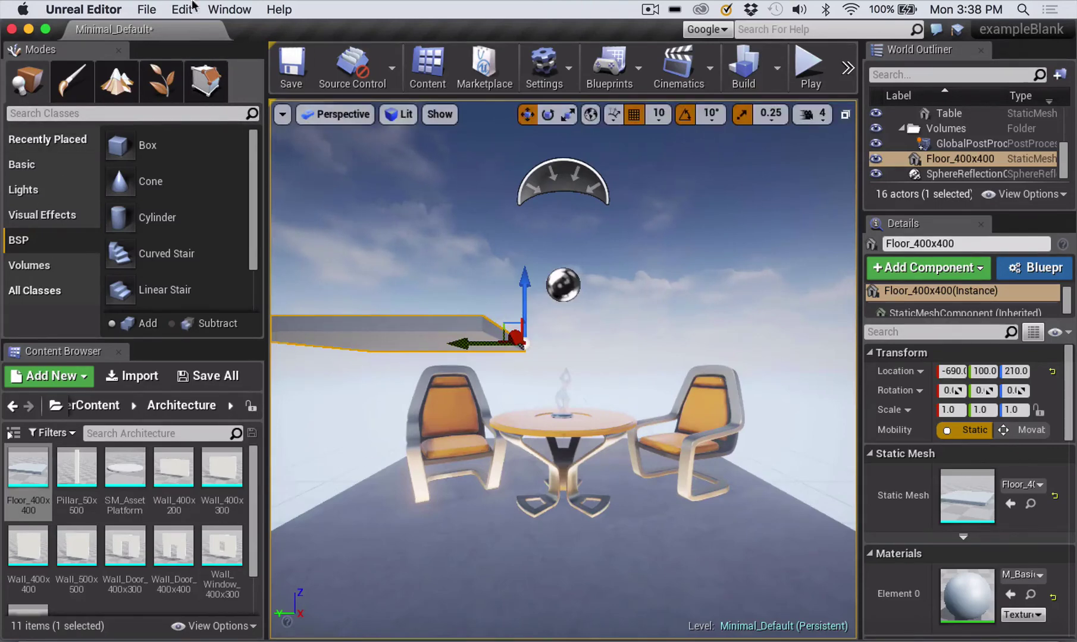
{"action": "left_click", "coordinate": [150, 10]}
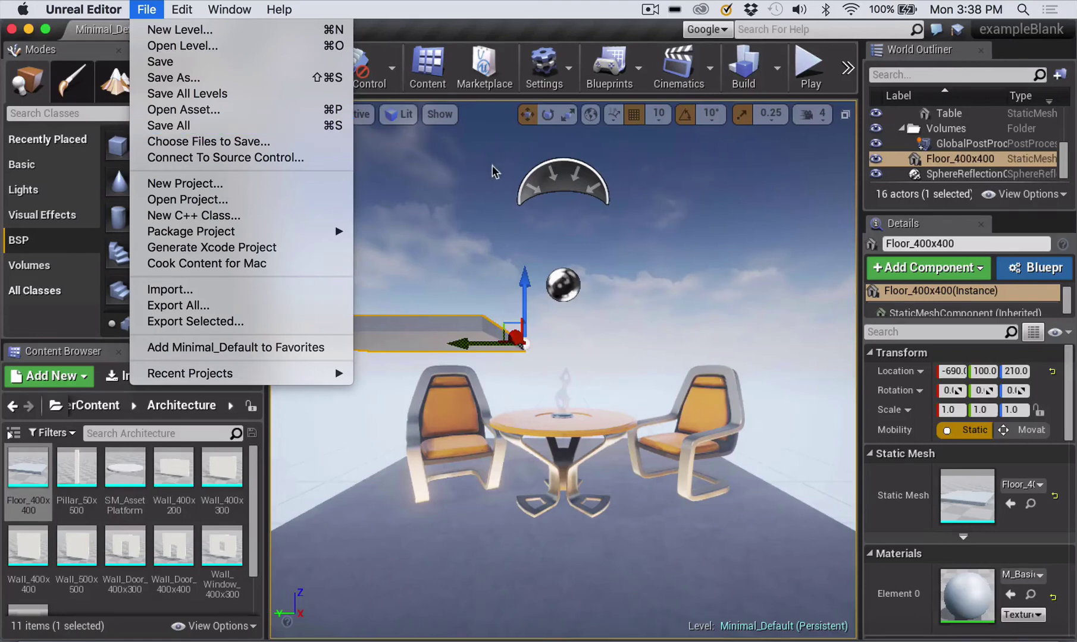
{"action": "left_click", "coordinate": [522, 254]}
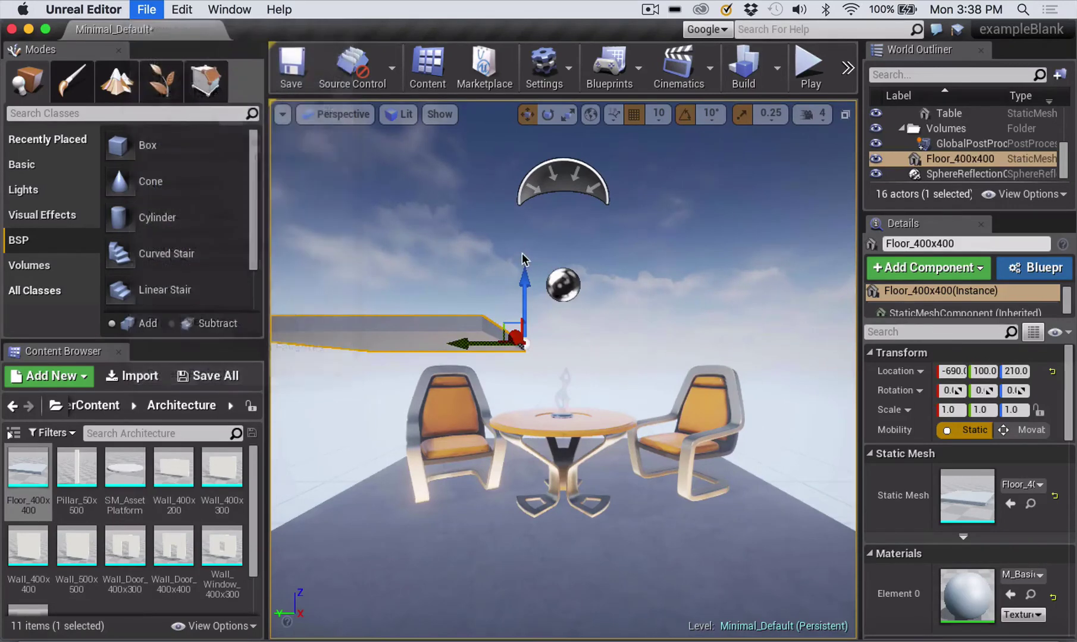